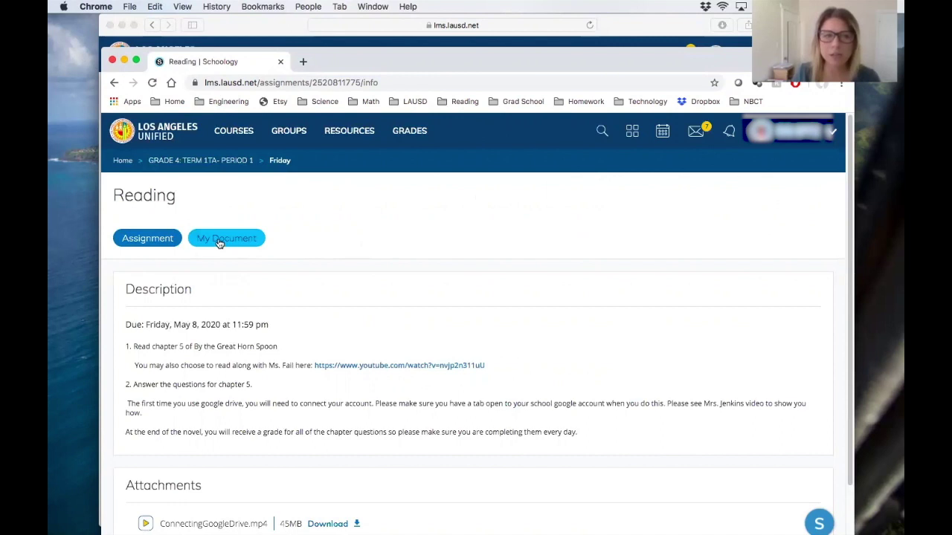
Open the submitted document of the Reading assignment and zoom in on its Chapter 5 questions slide.
left_click(220, 241)
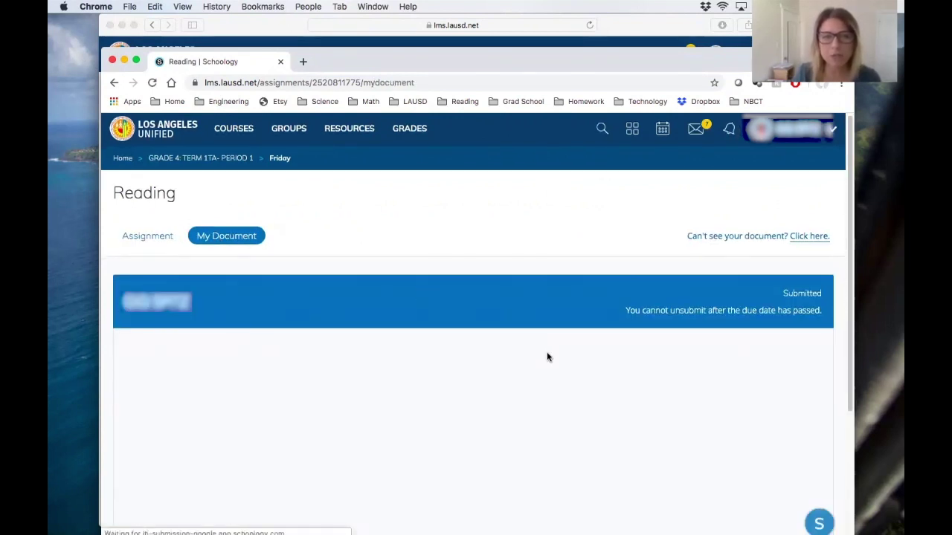
scroll(547, 355, "down", 2)
scroll(547, 353, "down", 2)
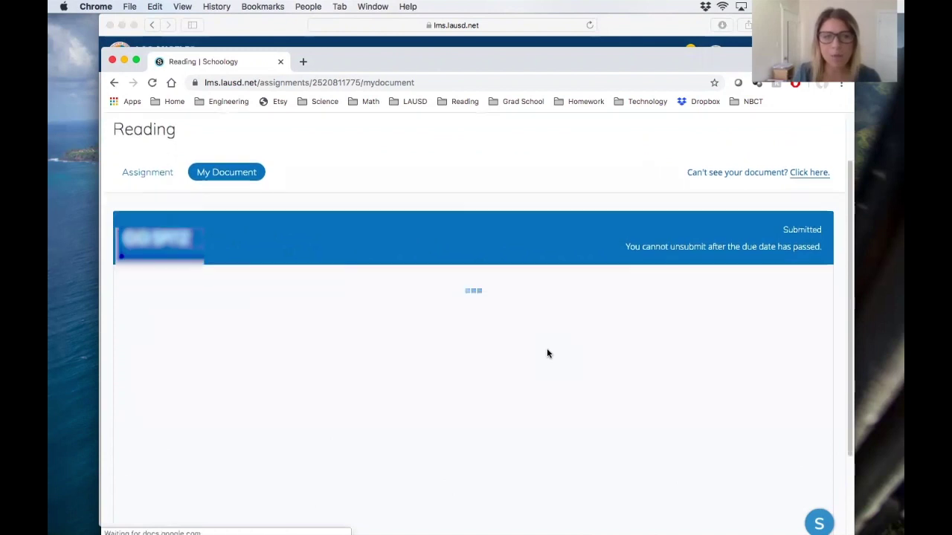
scroll(550, 348, "down", 2)
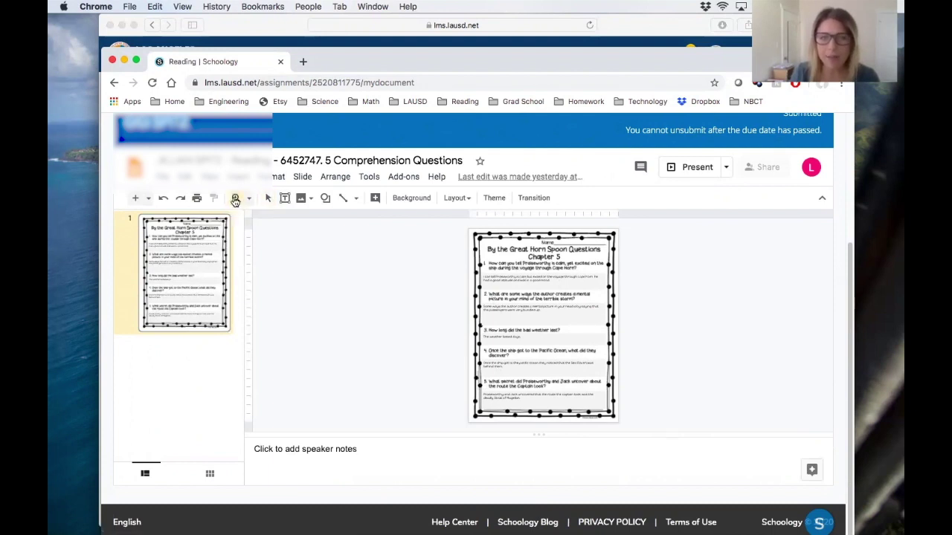
left_click(235, 199)
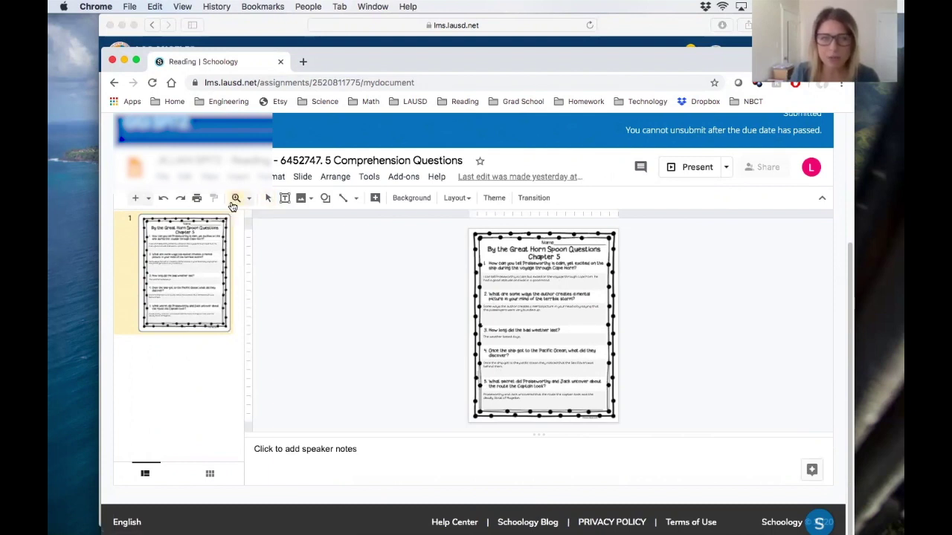
left_click(515, 279)
scroll(680, 390, "up", 3)
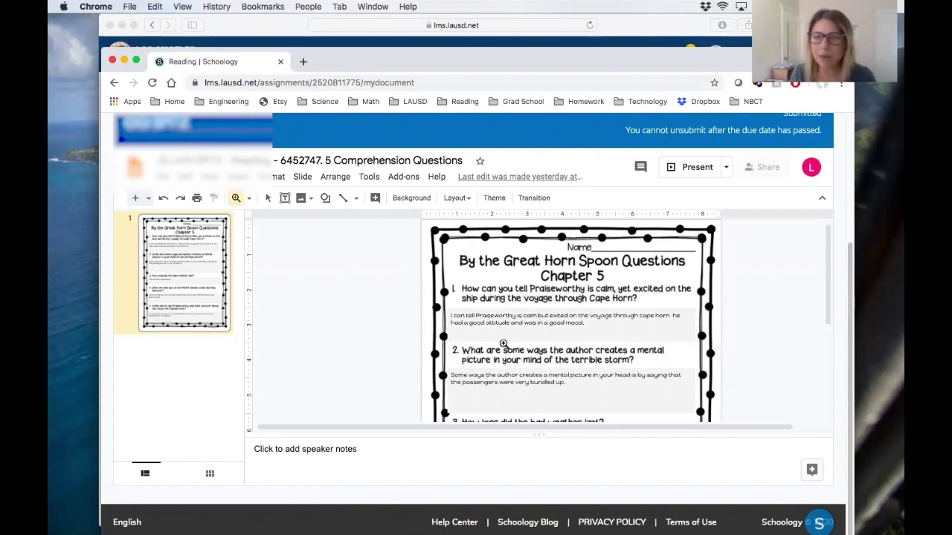
Review the answers to the Chapter 5 comprehension questions on the slide.
scroll(746, 371, "down", 1)
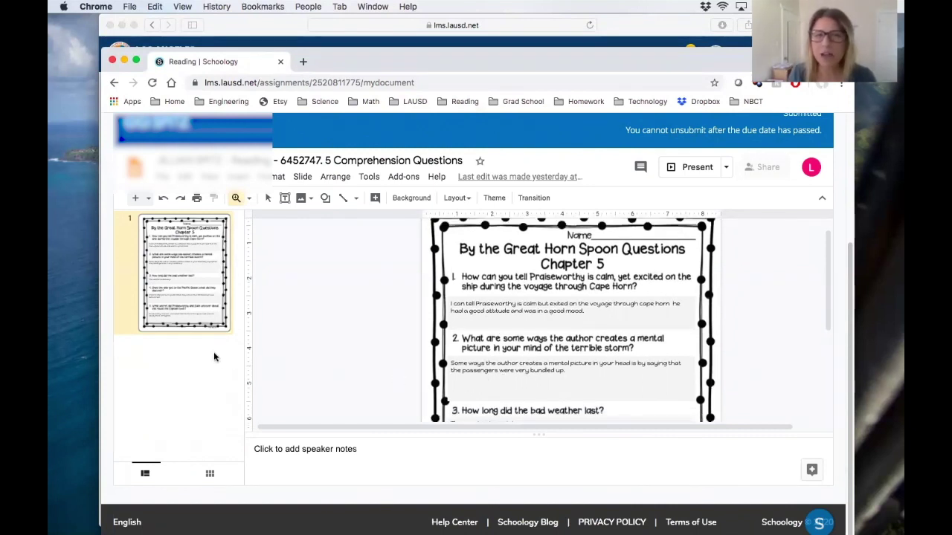
scroll(644, 304, "down", 3)
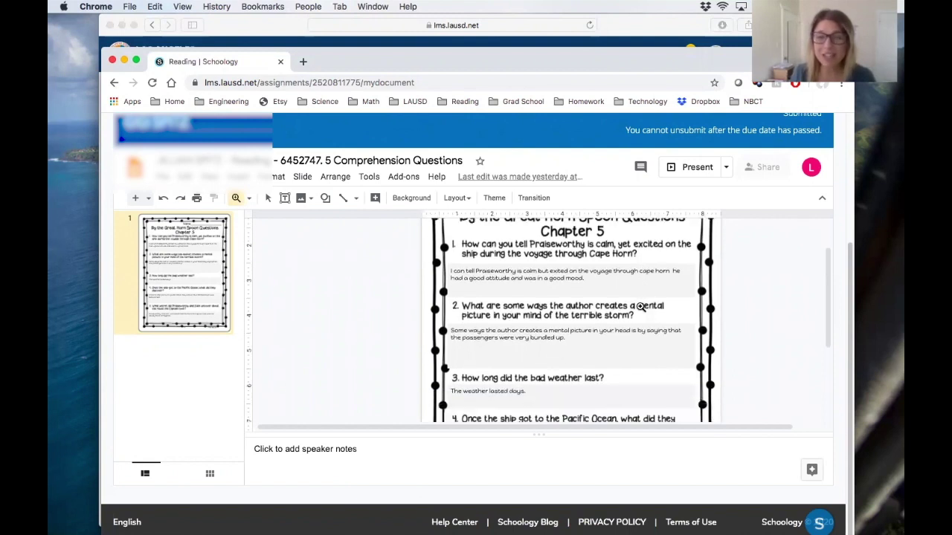
scroll(639, 307, "down", 1)
scroll(639, 307, "up", 2)
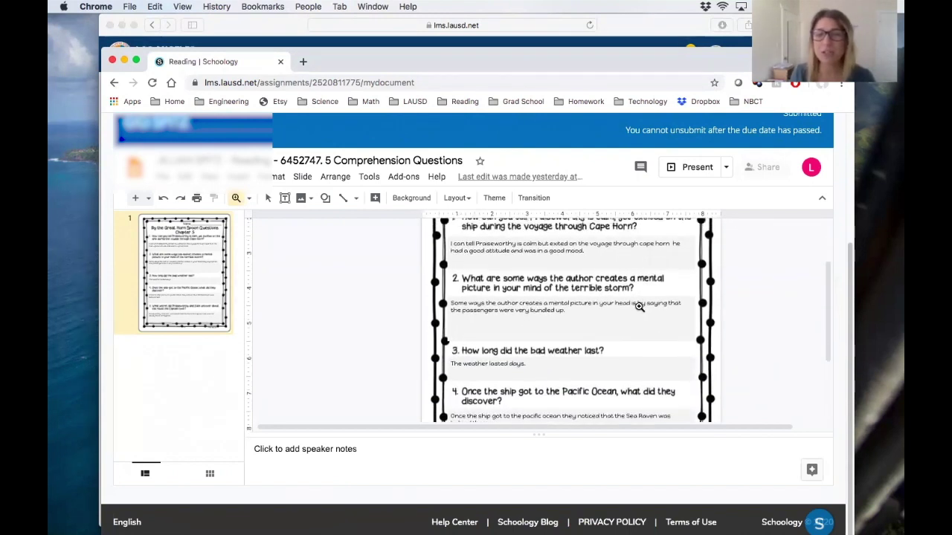
scroll(639, 307, "up", 2)
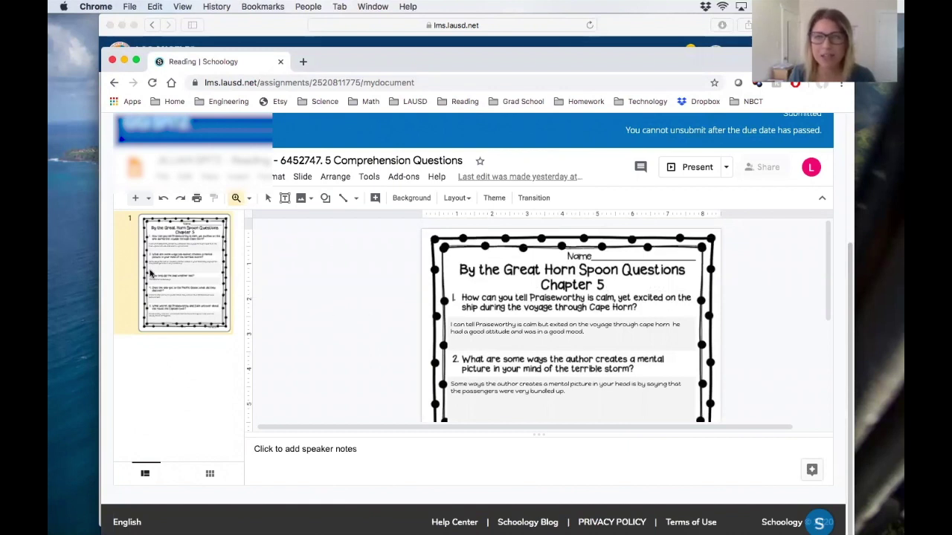
scroll(229, 197, "up", 3)
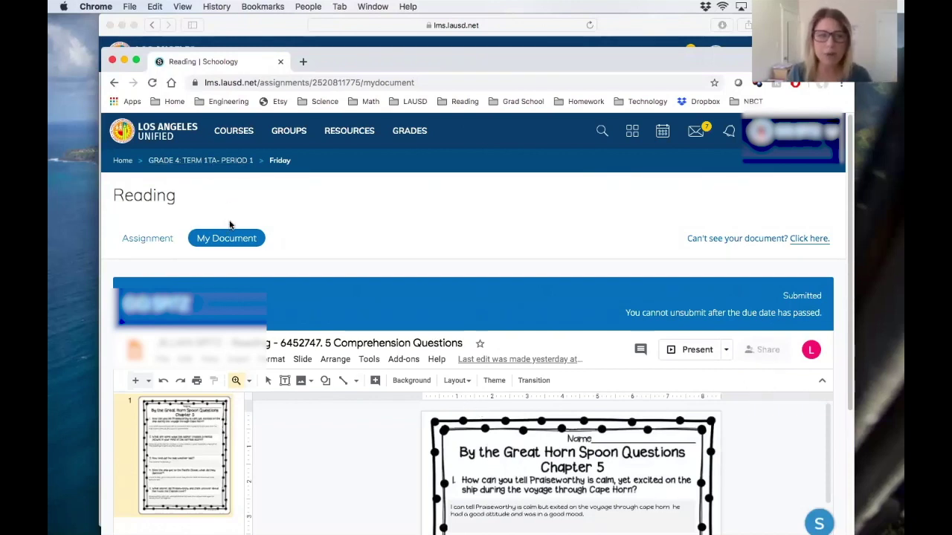
Return to the Friday folder and open the Oregon Trail message.
left_click(281, 162)
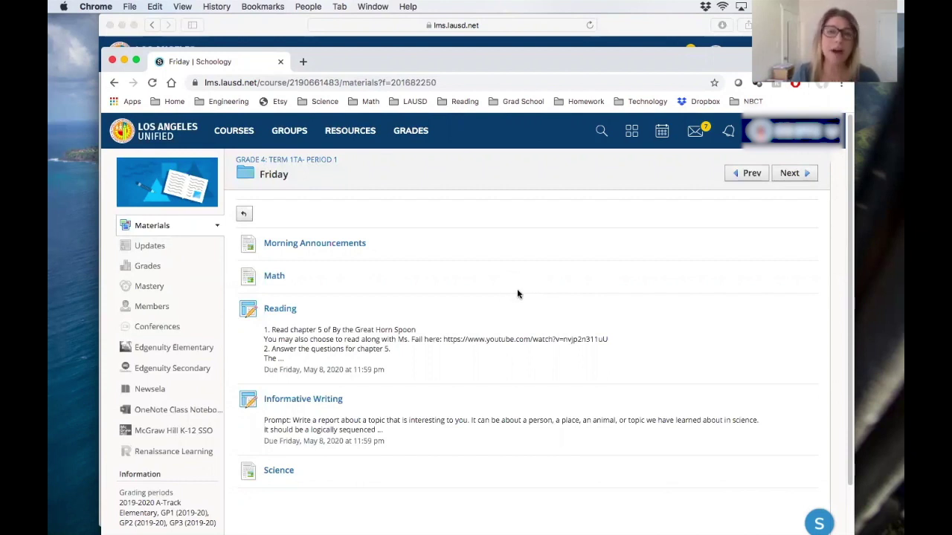
left_click(695, 136)
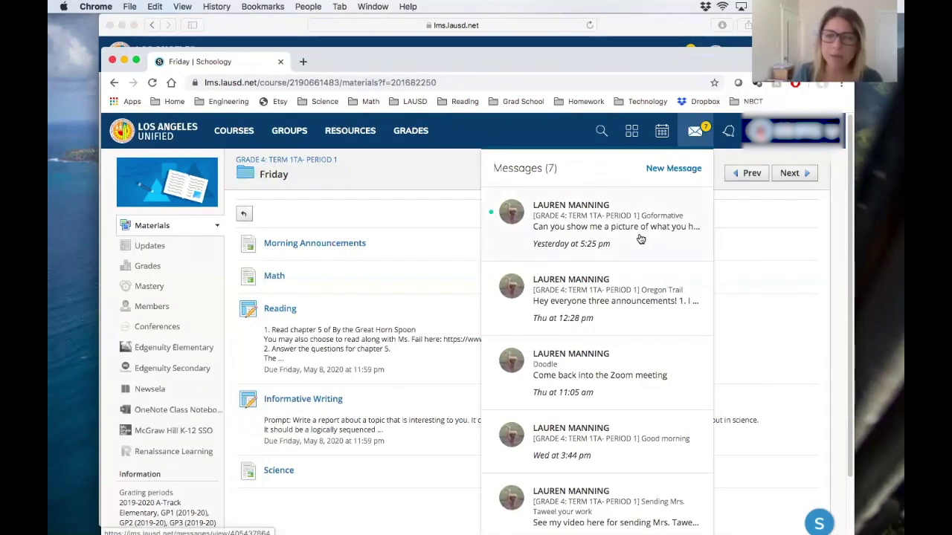
left_click(630, 316)
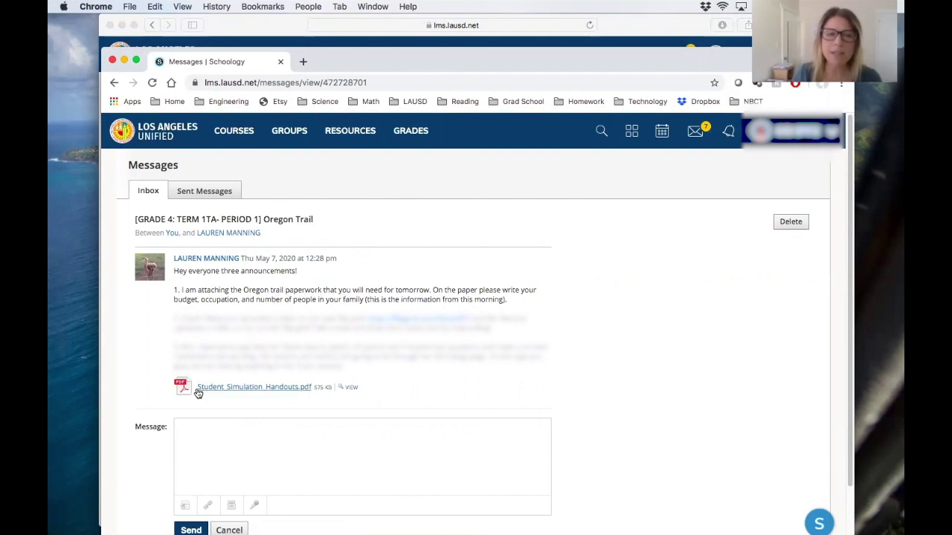
Open the Goformative message and read through the conversation down to the reply area.
left_click(696, 133)
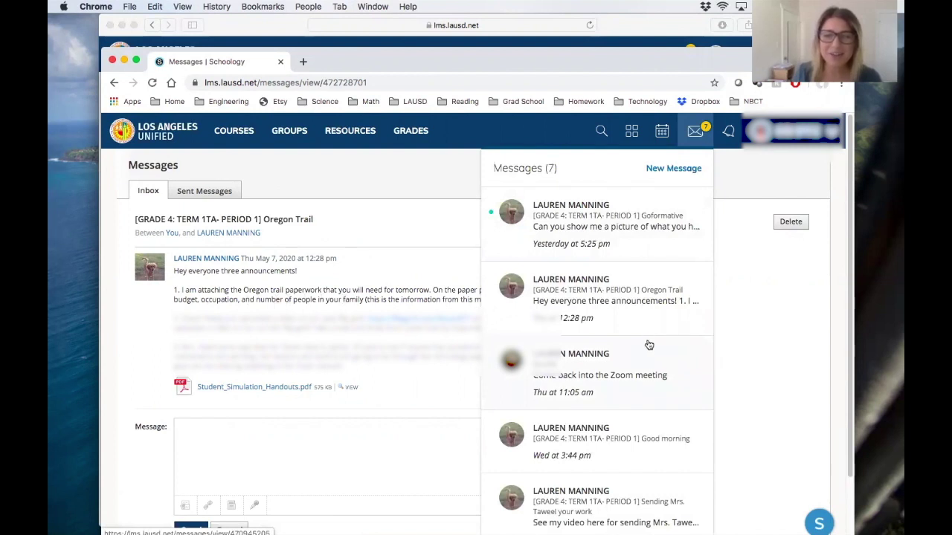
left_click(609, 393)
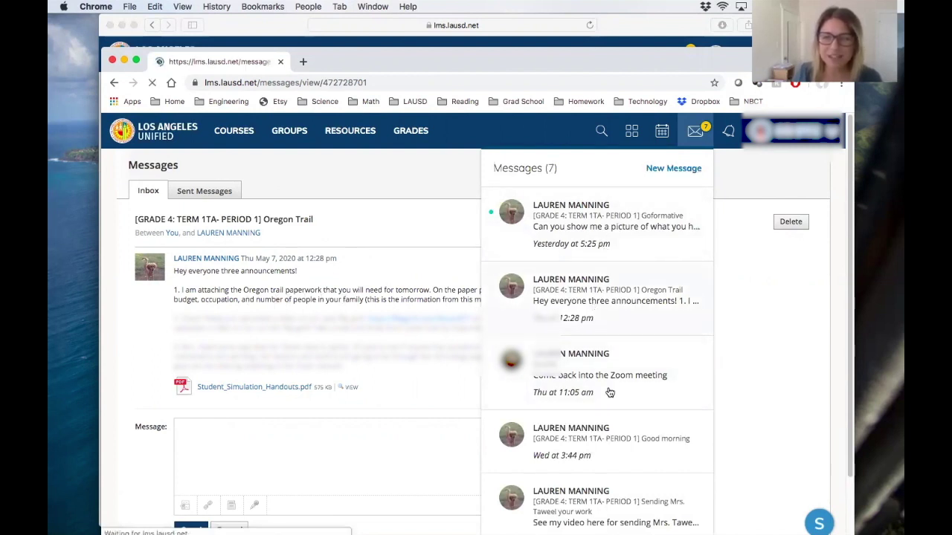
left_click(696, 134)
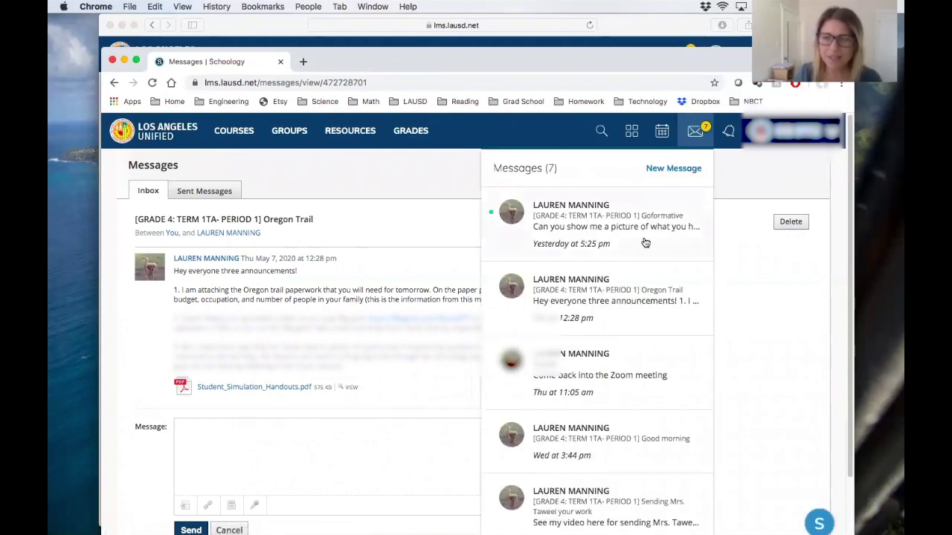
left_click(645, 240)
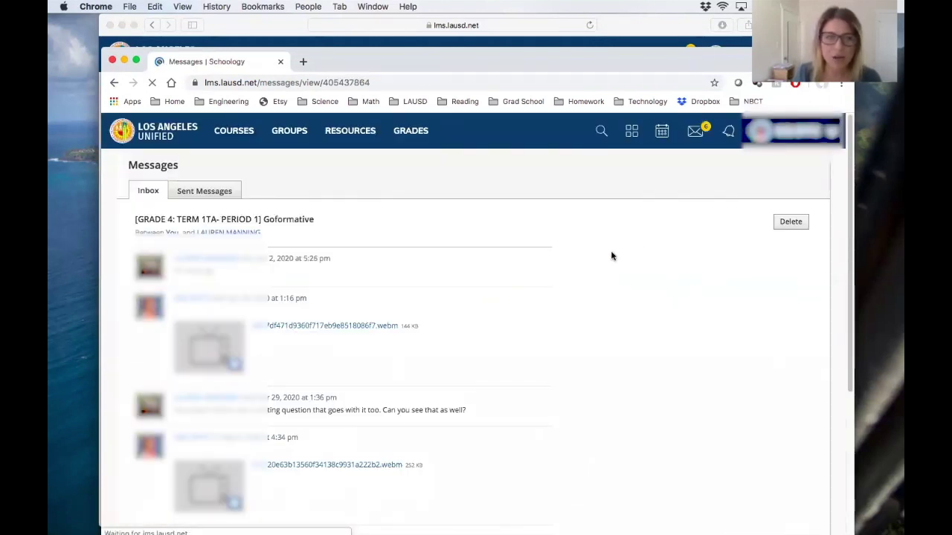
scroll(614, 255, "down", 3)
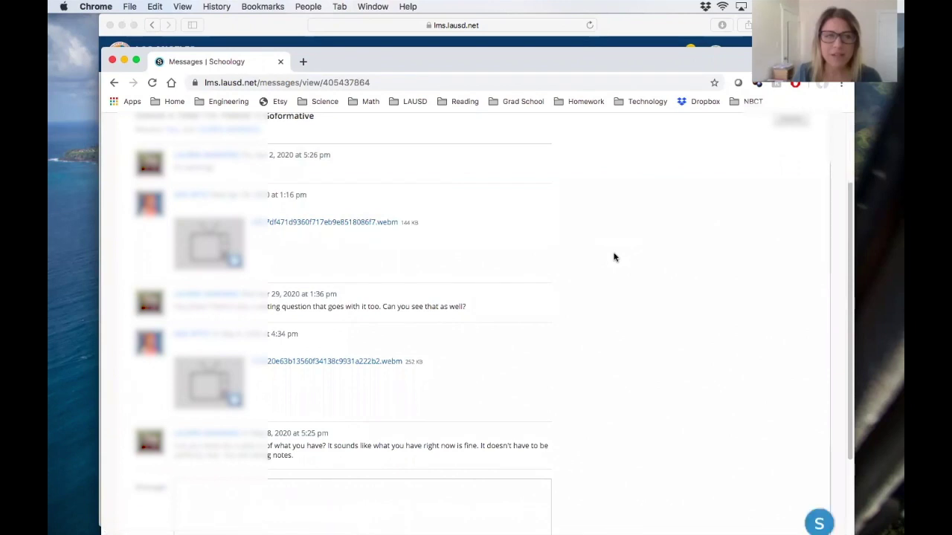
scroll(251, 228, "down", 3)
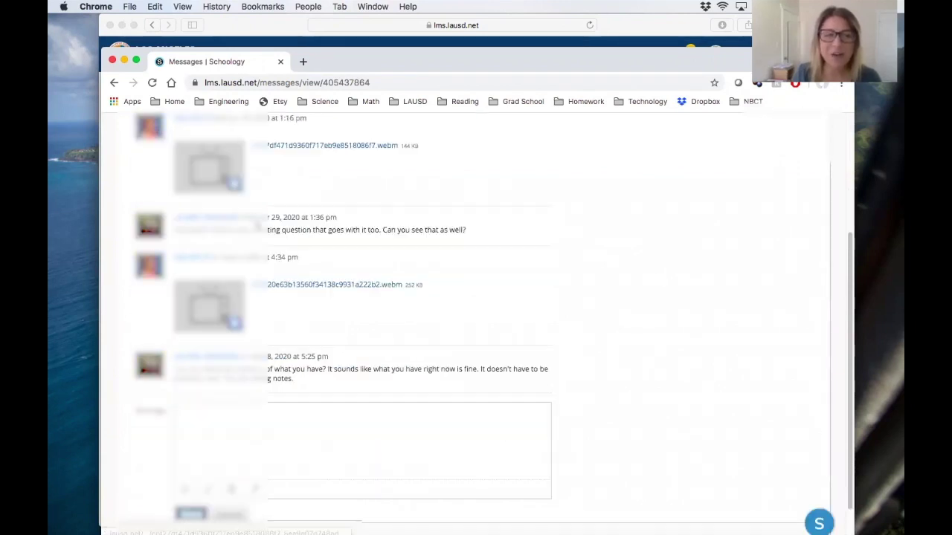
scroll(256, 227, "down", 1)
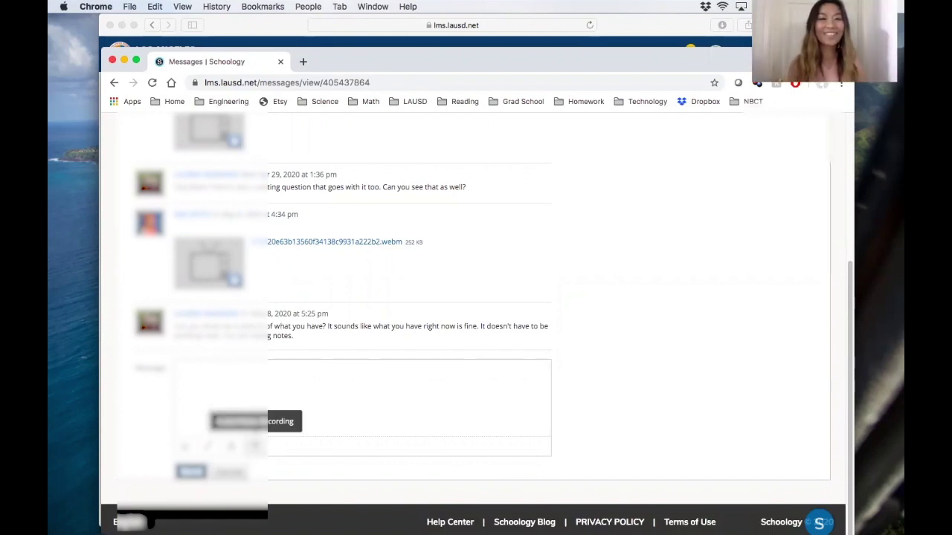
Show the recording type choices for a reply and cancel without recording, returning to the start of the conversation.
left_click(254, 446)
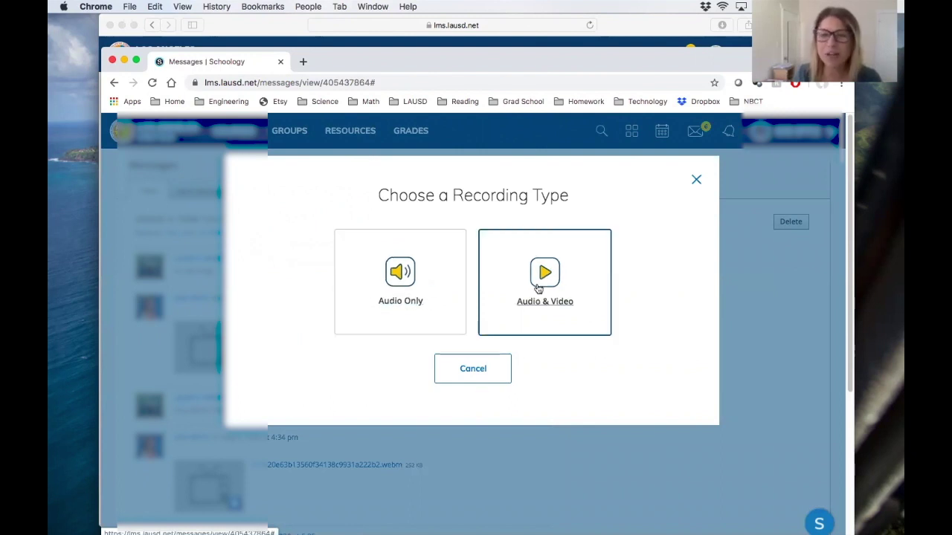
left_click(470, 374)
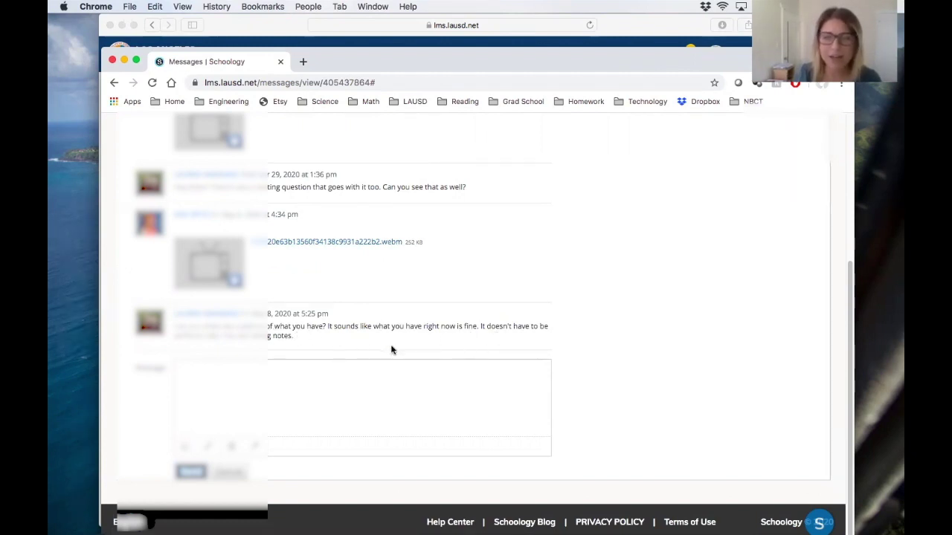
scroll(323, 281, "up", 2)
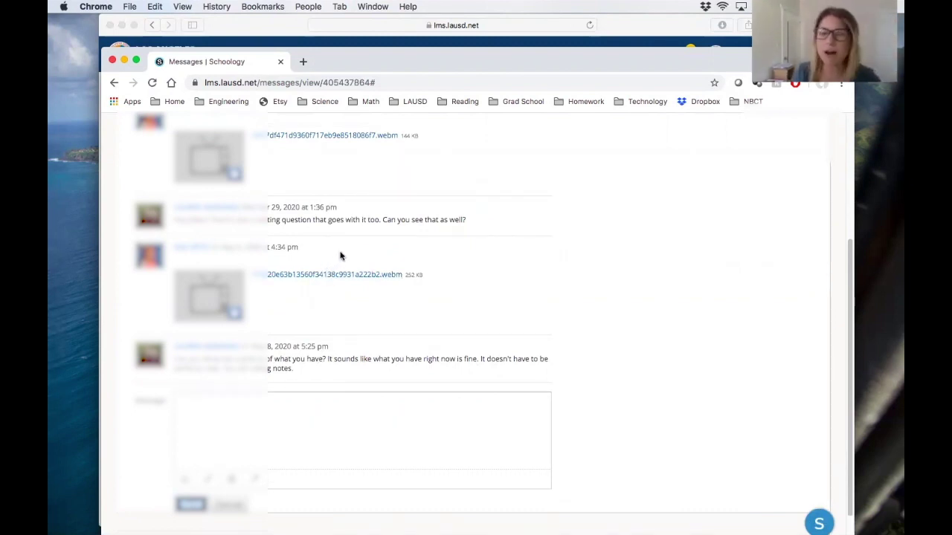
scroll(339, 270, "up", 5)
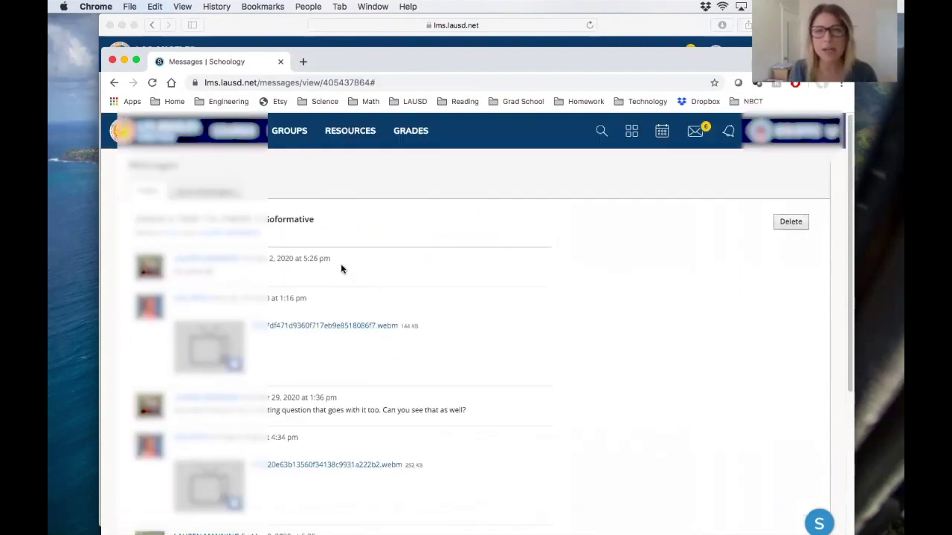
View the complete message inbox and look through all messages in it.
left_click(695, 131)
scroll(632, 401, "down", 3)
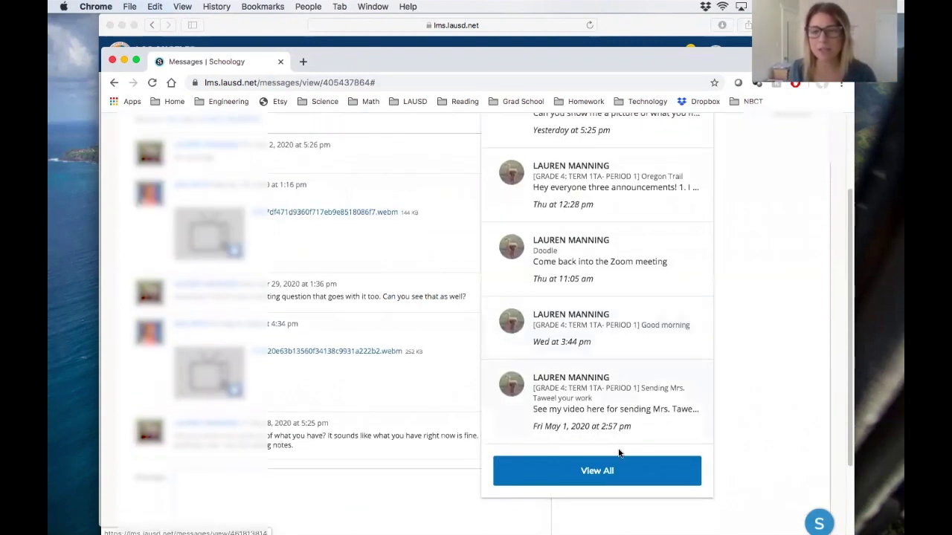
left_click(614, 471)
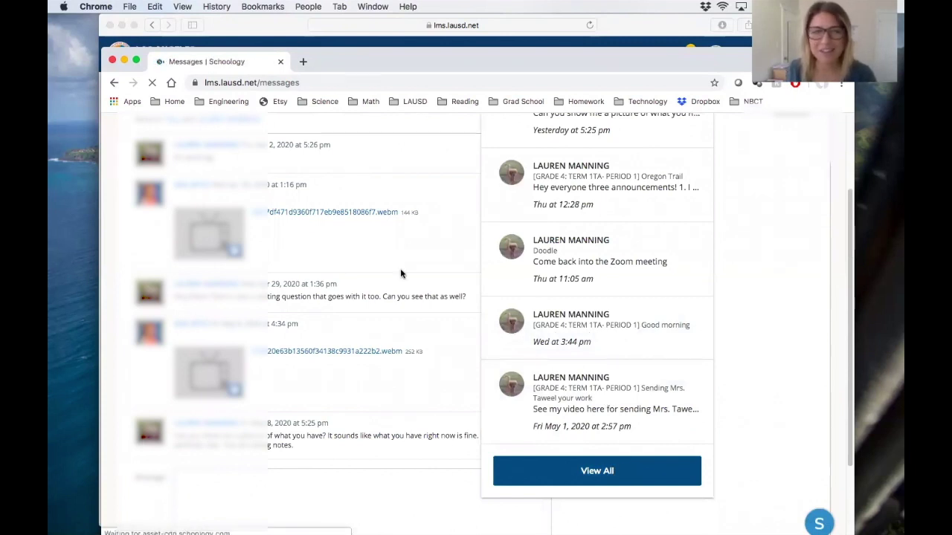
scroll(409, 272, "down", 2)
scroll(412, 273, "down", 8)
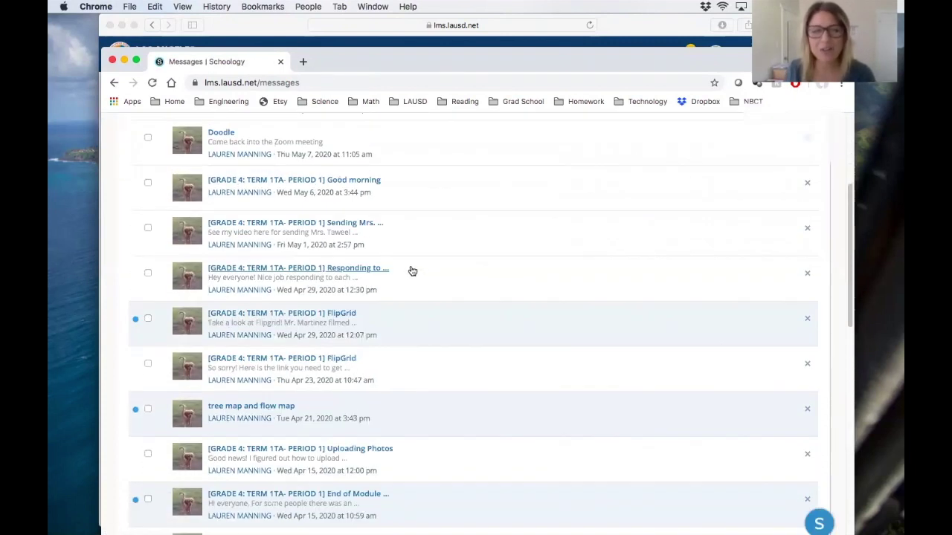
scroll(413, 269, "down", 15)
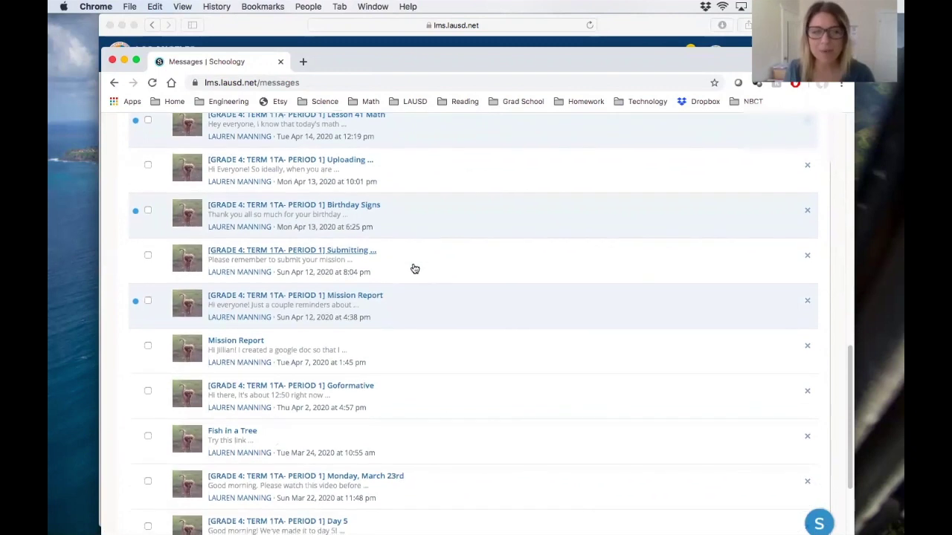
scroll(416, 264, "up", 12)
scroll(415, 260, "up", 12)
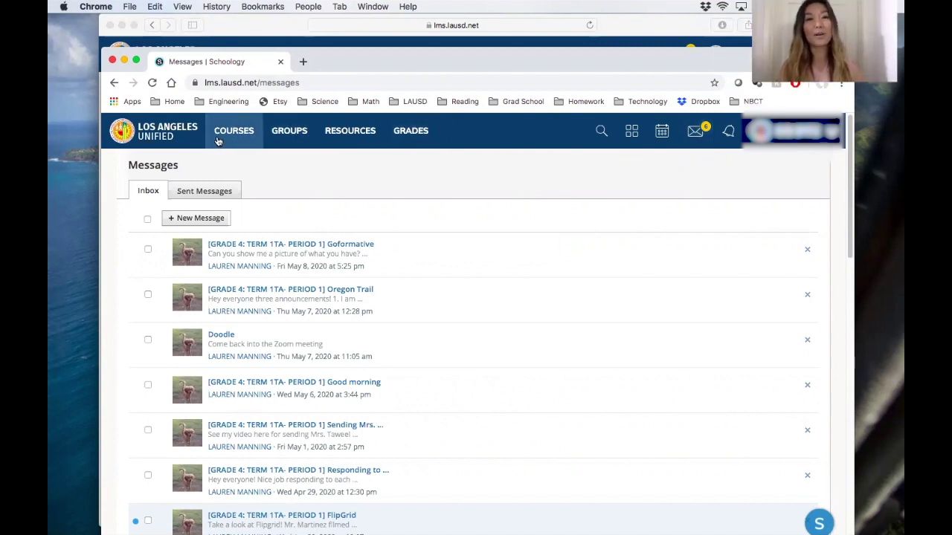
Open the GRADE 4: TERM 1TA- PERIOD 1 course and look over its materials folders.
left_click(245, 135)
left_click(235, 250)
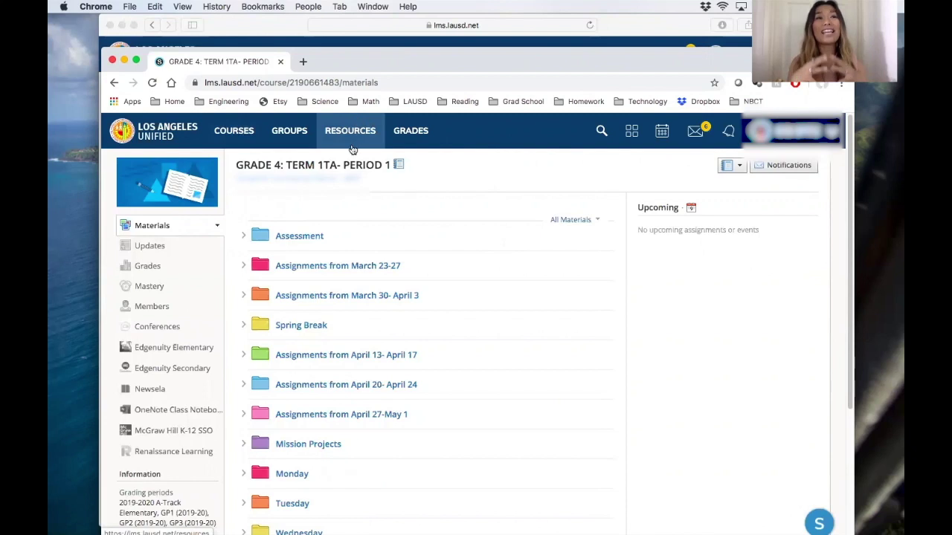
scroll(366, 192, "down", 1)
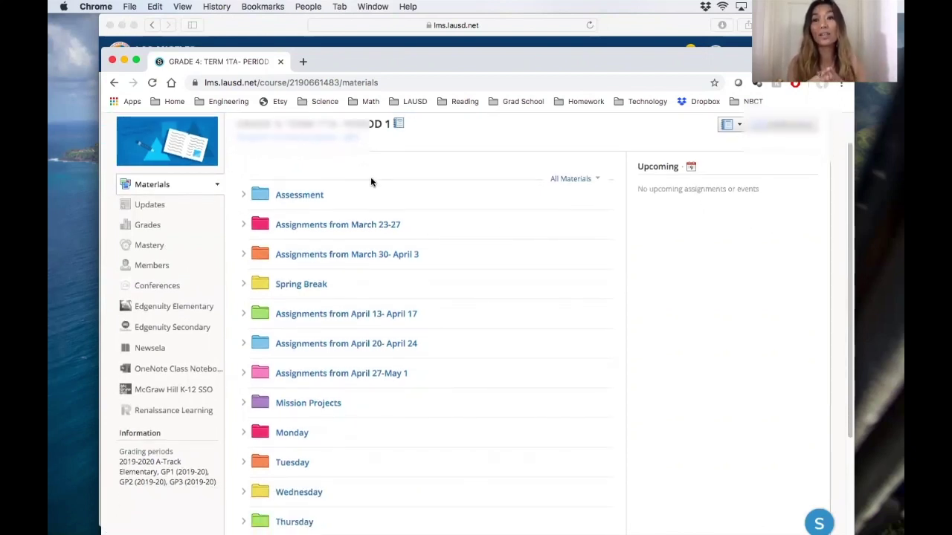
scroll(370, 181, "down", 1)
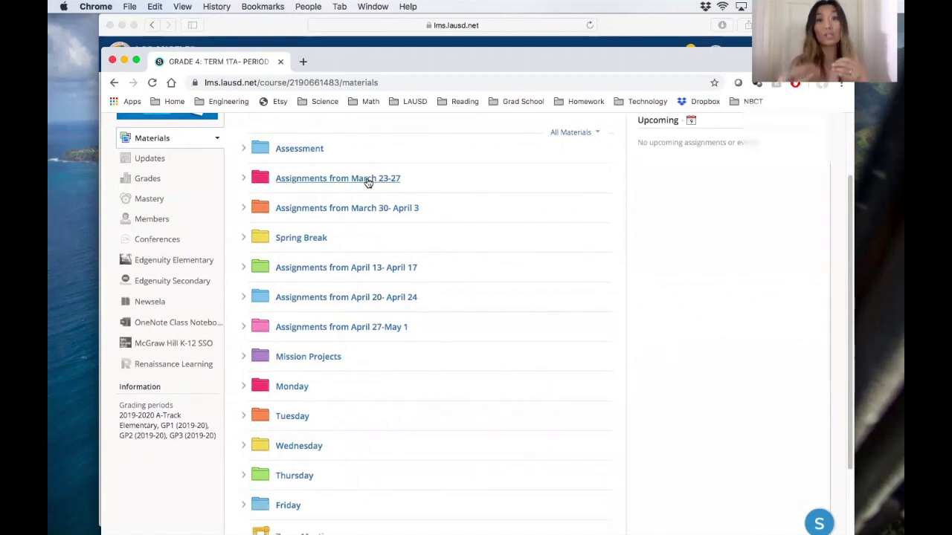